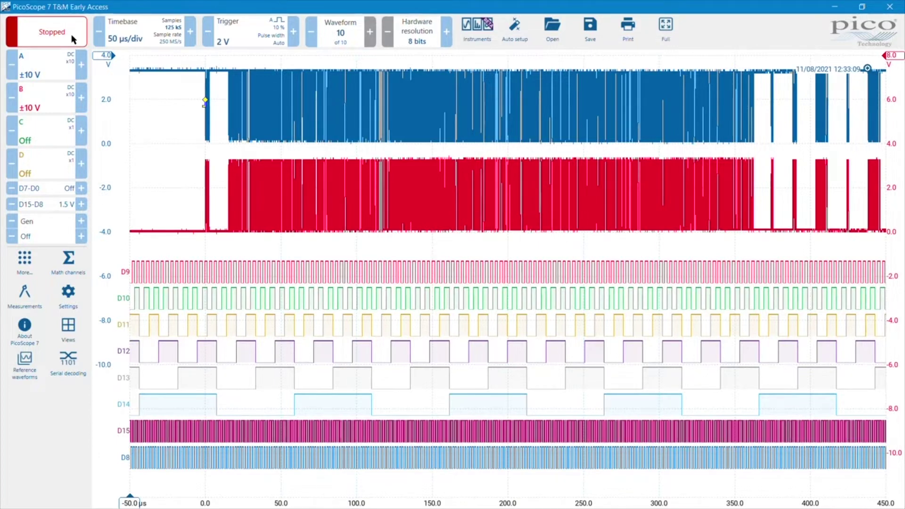
Step: Toggle acquisition between Stopped and Running several times, ending with live capture running
{"action": "left_click", "coordinate": [72, 38]}
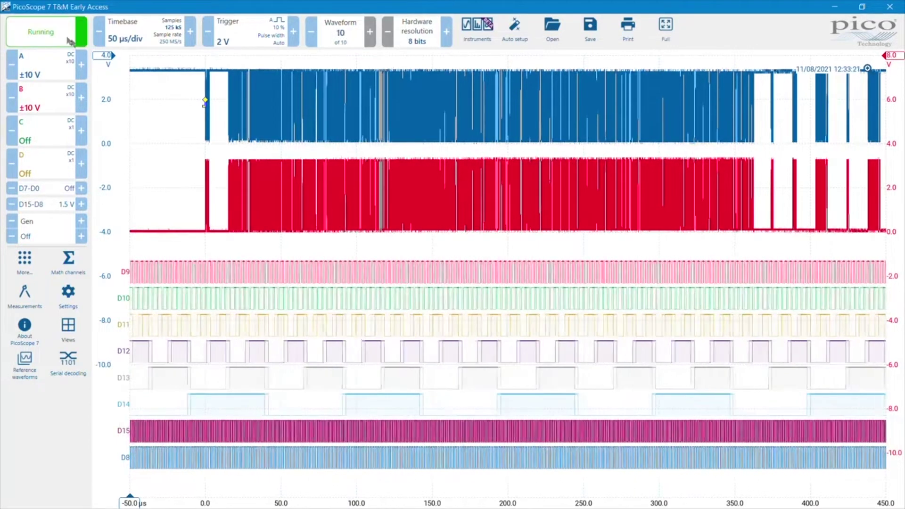
{"action": "left_click", "coordinate": [68, 39]}
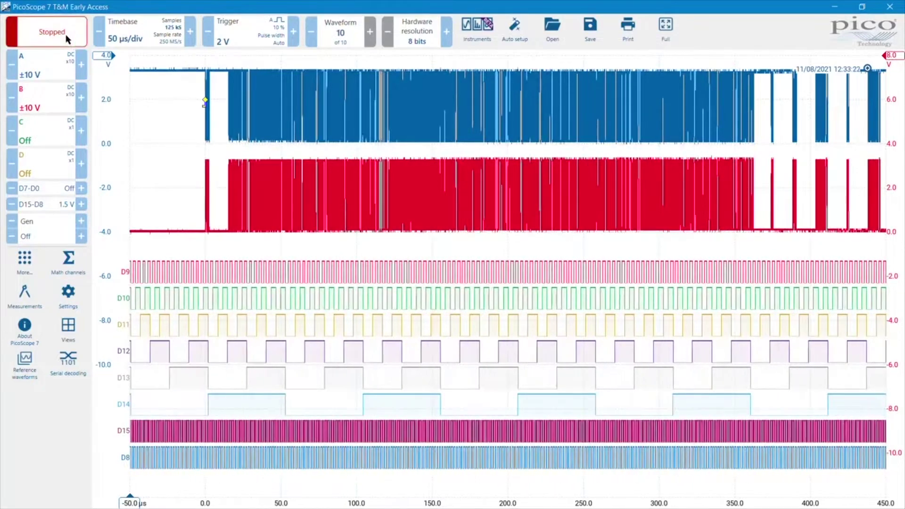
{"action": "left_click", "coordinate": [70, 40]}
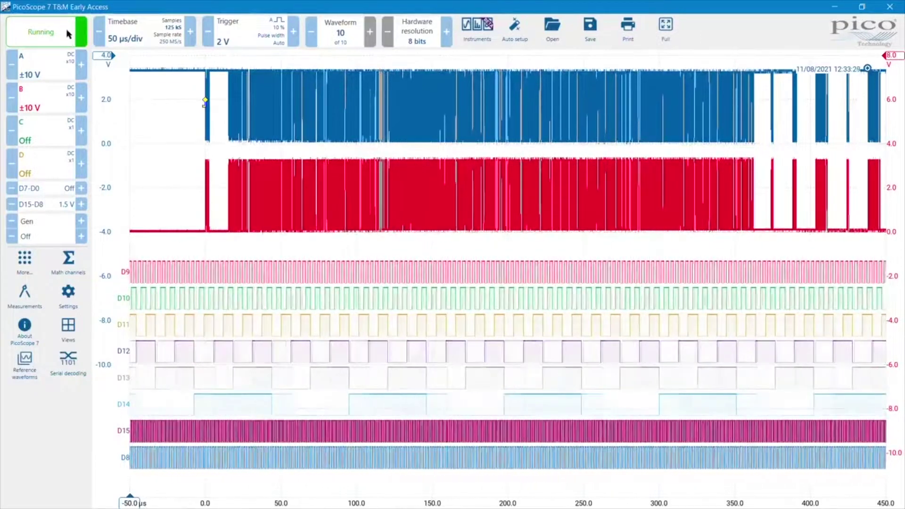
{"action": "left_click", "coordinate": [74, 37]}
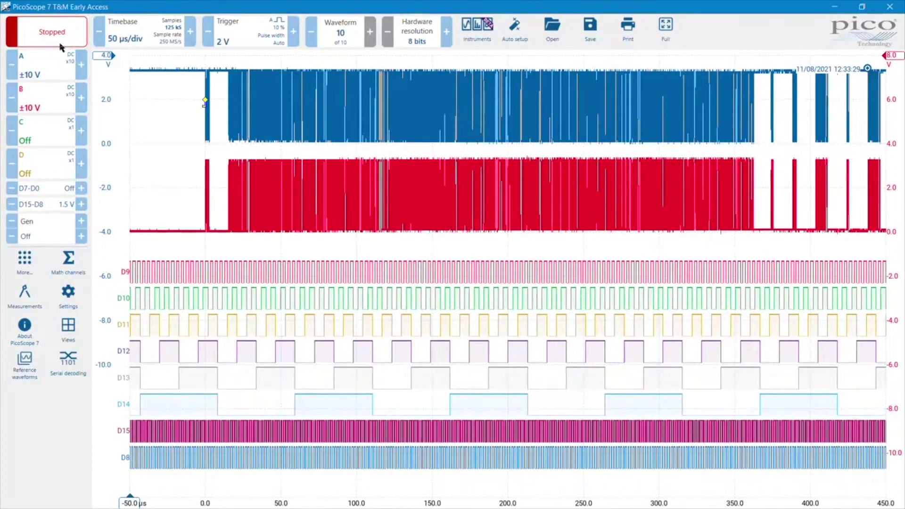
{"action": "left_click", "coordinate": [52, 34]}
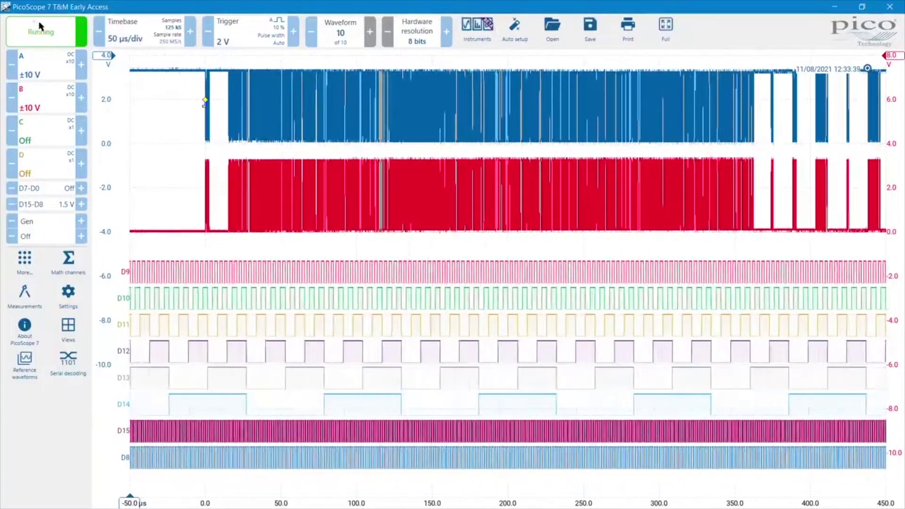
{"action": "left_click", "coordinate": [102, 37]}
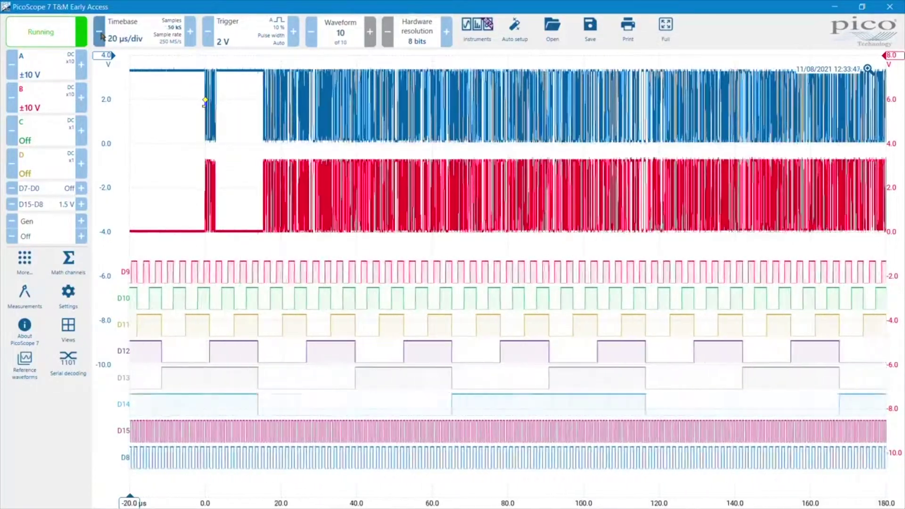
{"action": "left_click", "coordinate": [102, 36]}
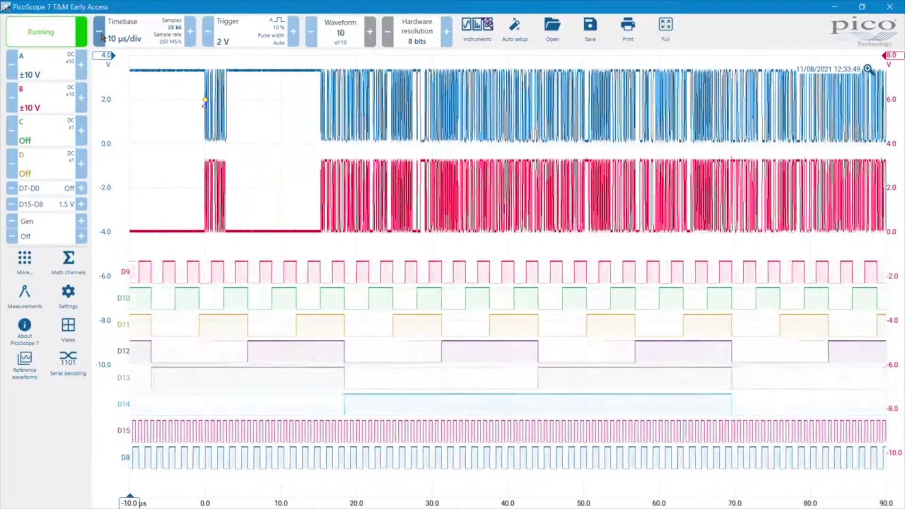
{"action": "left_click", "coordinate": [102, 37]}
{"action": "left_click", "coordinate": [101, 36]}
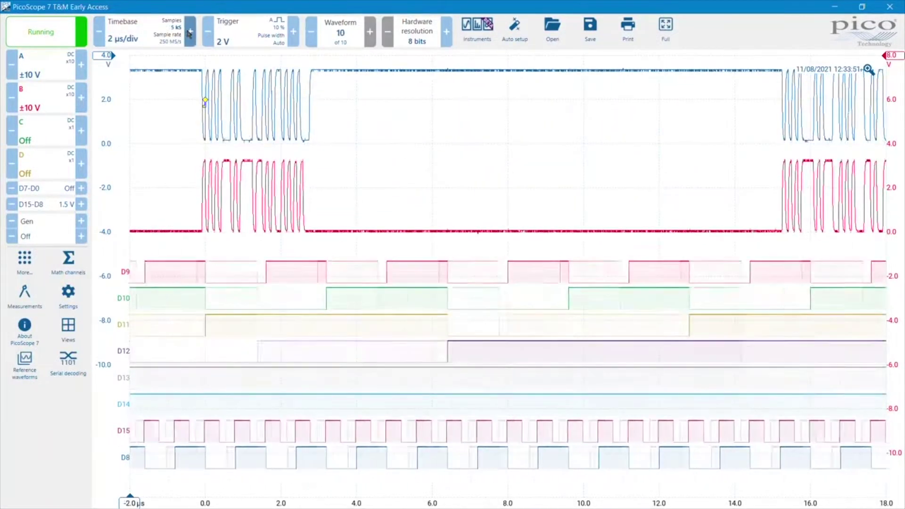
{"action": "left_click", "coordinate": [191, 33]}
{"action": "left_click", "coordinate": [191, 33]}
{"action": "left_click", "coordinate": [191, 33]}
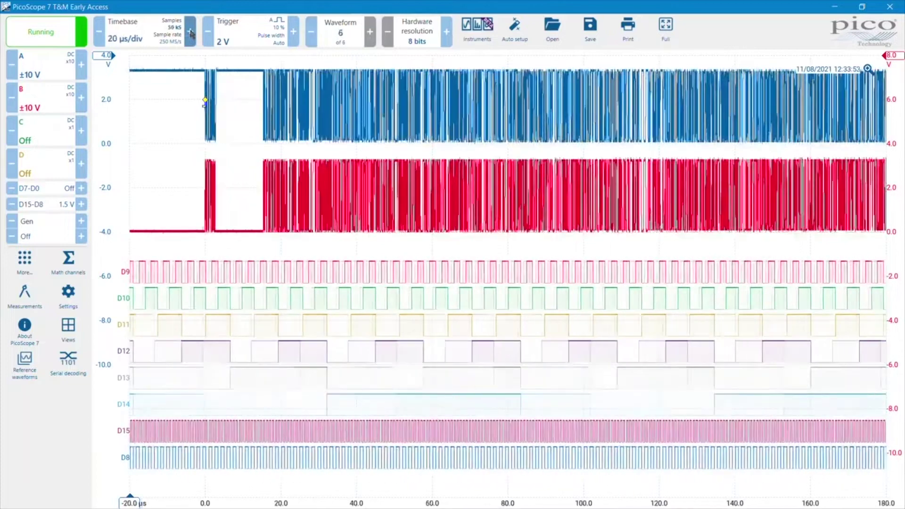
{"action": "left_click", "coordinate": [191, 33]}
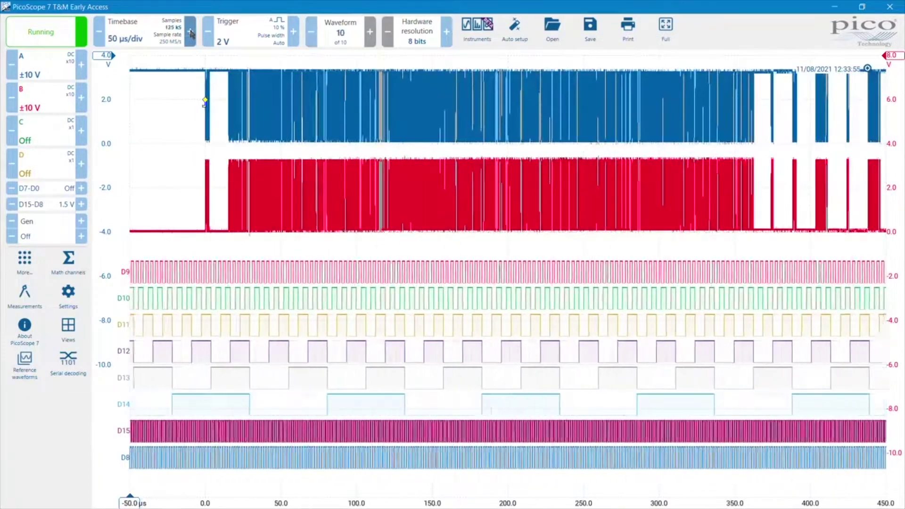
{"action": "left_click", "coordinate": [191, 33]}
{"action": "left_click", "coordinate": [102, 37]}
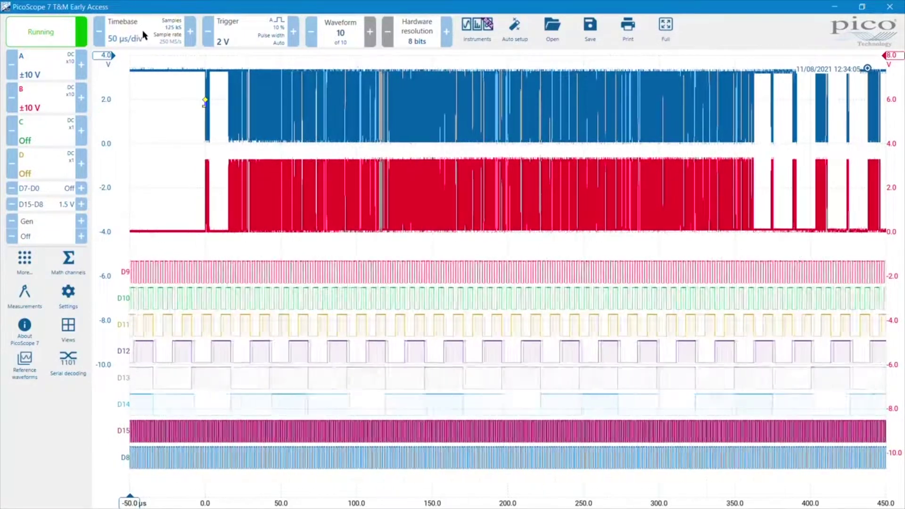
{"action": "left_click", "coordinate": [143, 35]}
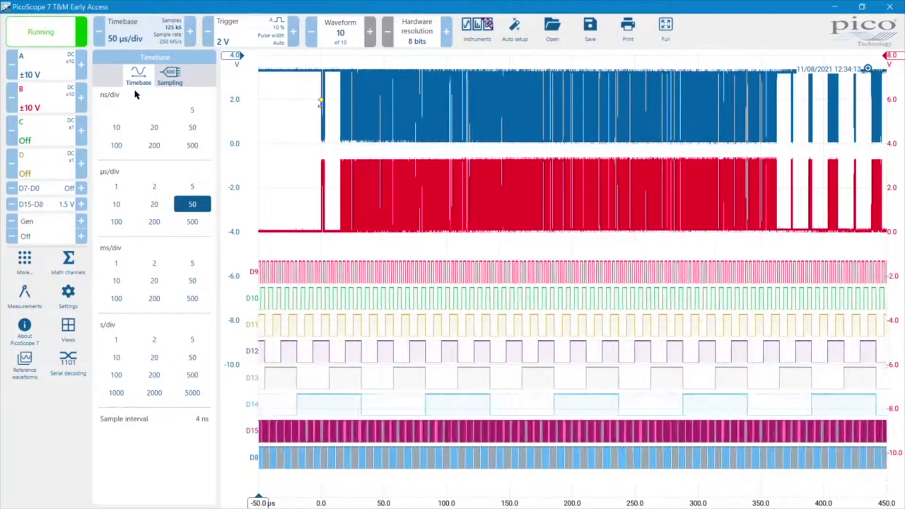
{"action": "left_click", "coordinate": [168, 76]}
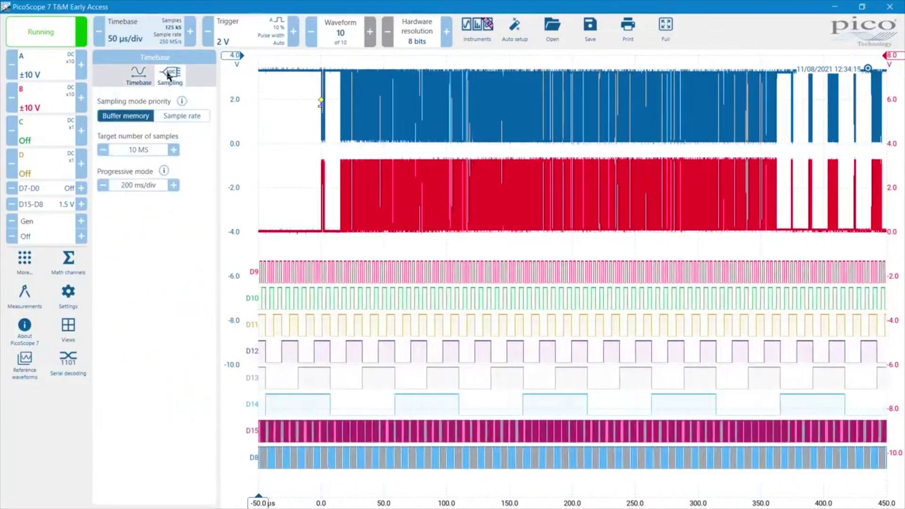
{"action": "left_click", "coordinate": [139, 81]}
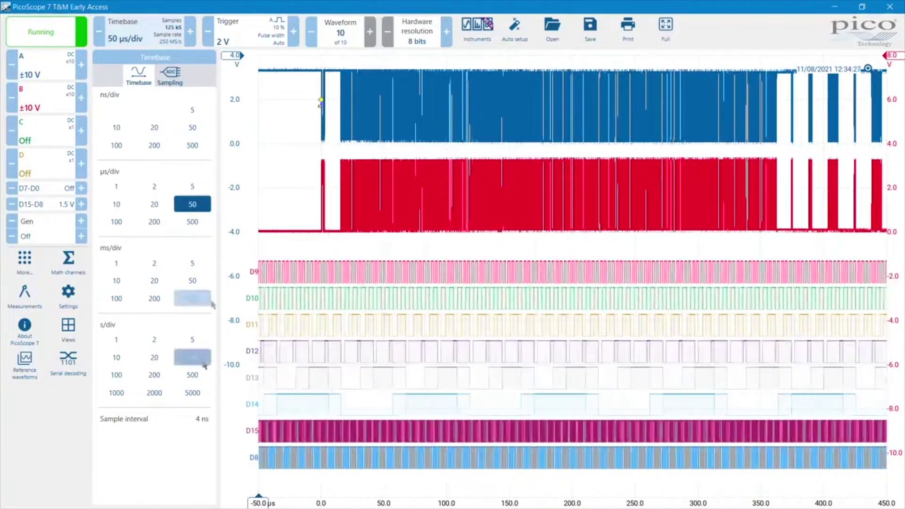
{"action": "left_click", "coordinate": [285, 128]}
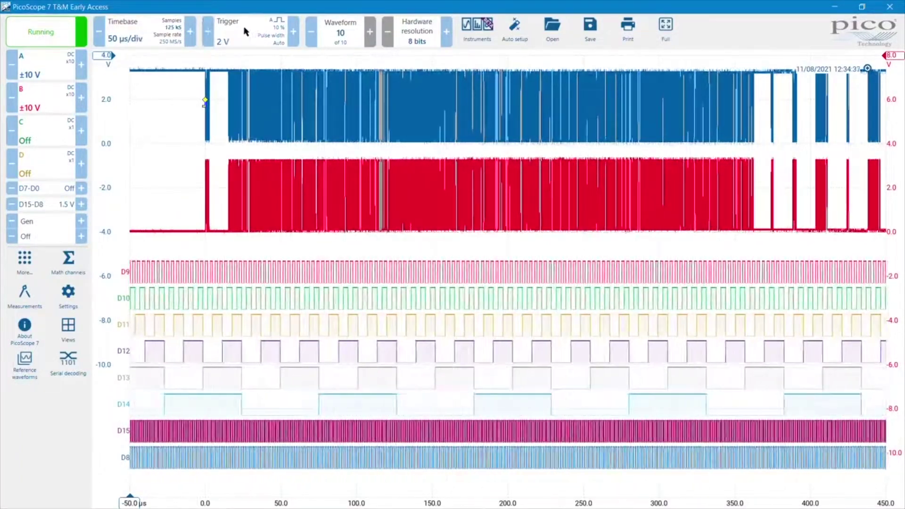
{"action": "left_click", "coordinate": [209, 34]}
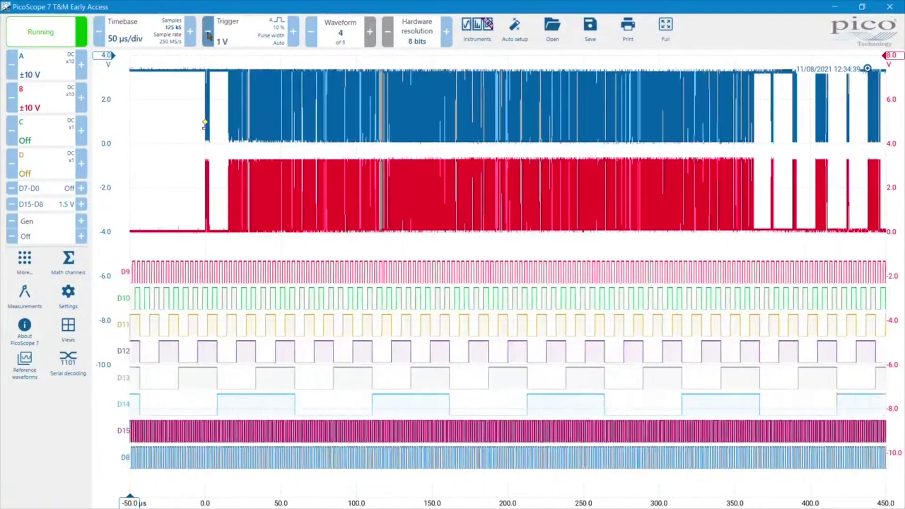
{"action": "left_click", "coordinate": [208, 34]}
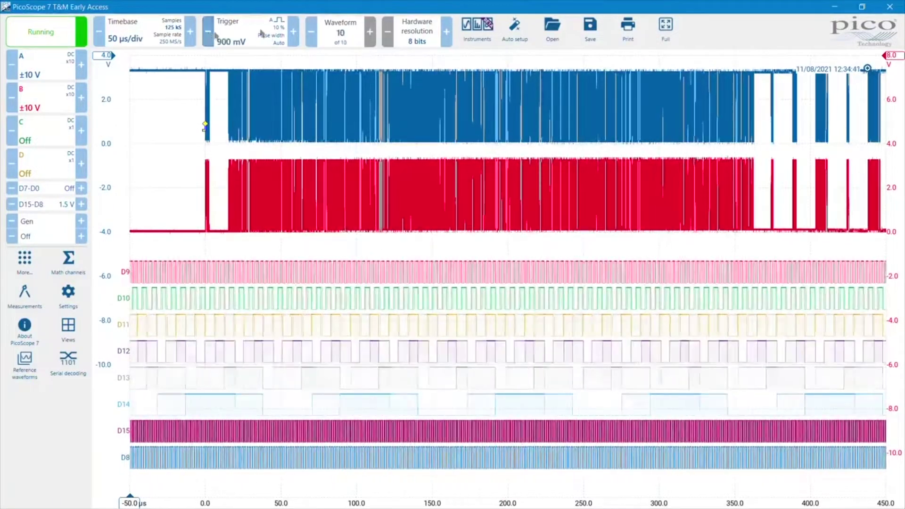
{"action": "left_click", "coordinate": [294, 31]}
{"action": "left_click", "coordinate": [295, 31]}
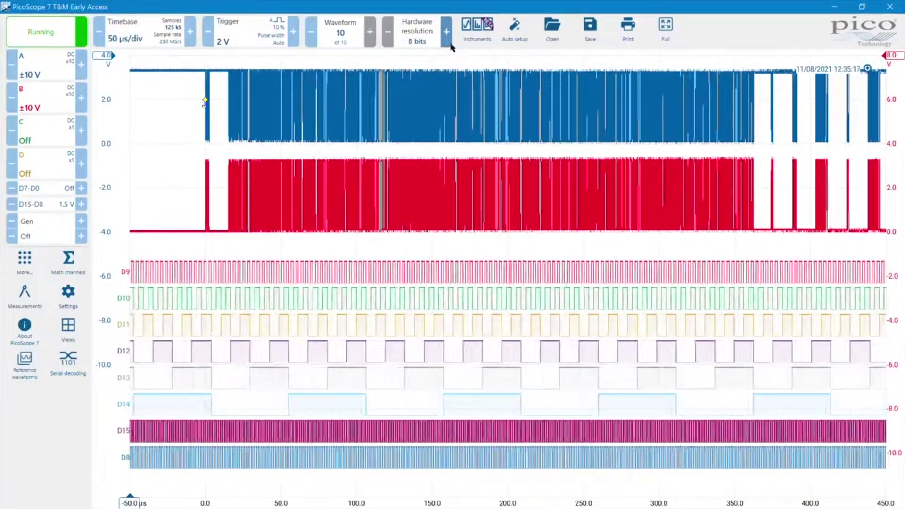
{"action": "left_click", "coordinate": [476, 31]}
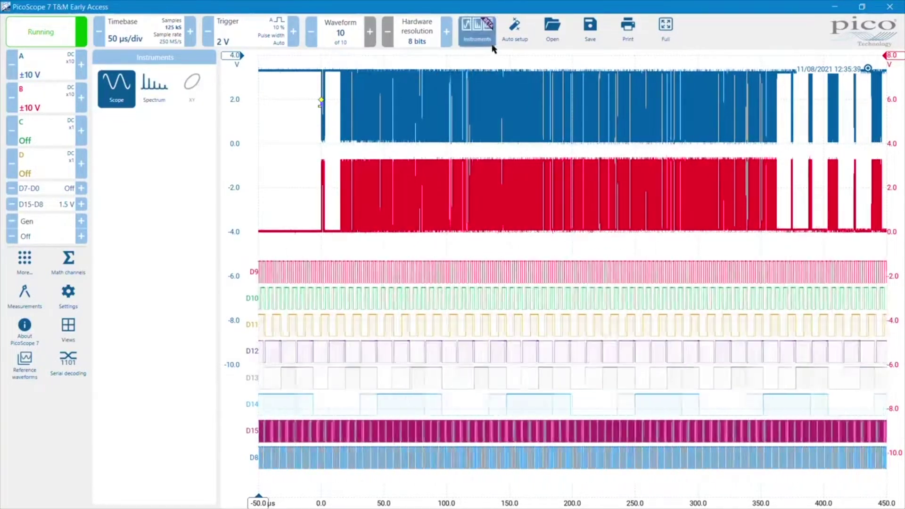
{"action": "left_click", "coordinate": [285, 79]}
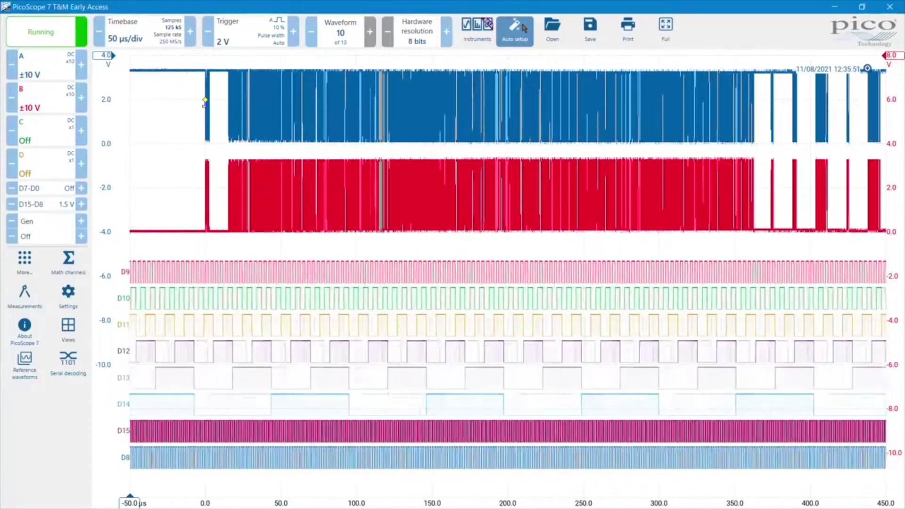
Step: Bring up the Recent files list and cancel it without opening a file
{"action": "left_click", "coordinate": [553, 37]}
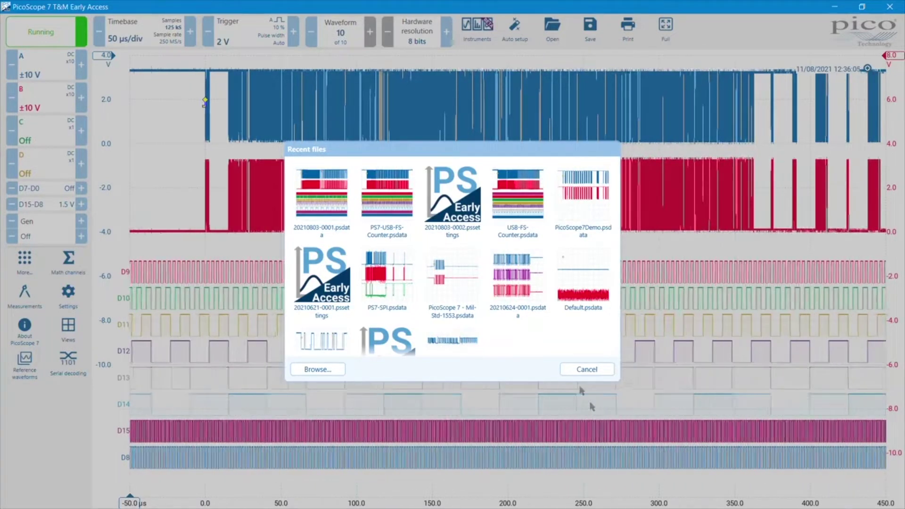
{"action": "left_click", "coordinate": [587, 369]}
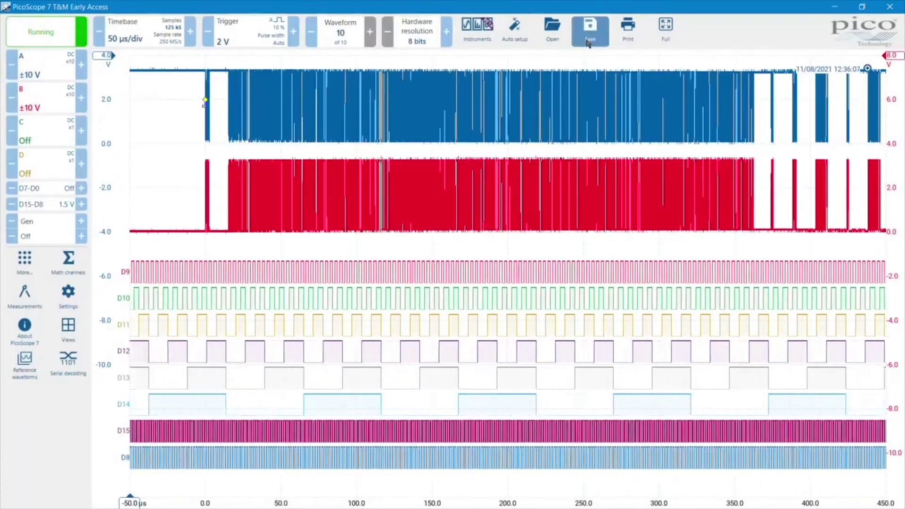
Step: Review the Save dialog's File type formats, then cancel without saving
{"action": "left_click", "coordinate": [591, 41]}
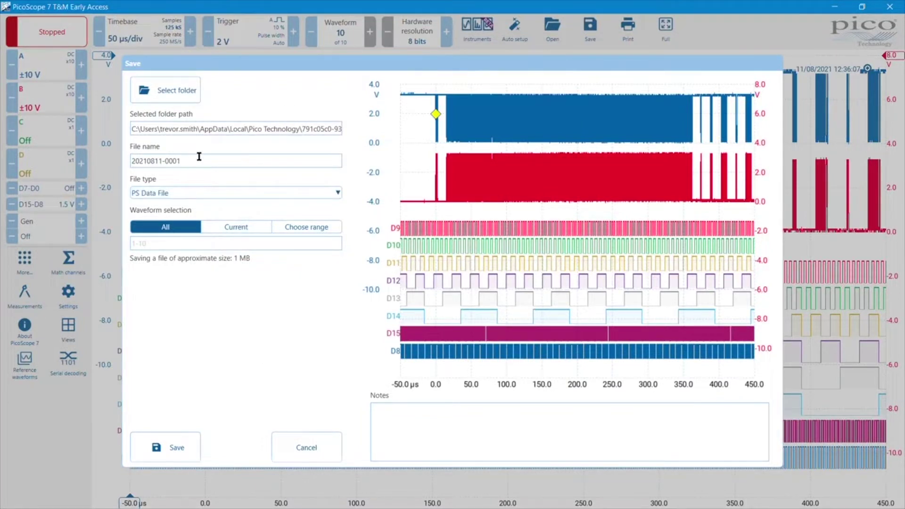
{"action": "left_click", "coordinate": [192, 194]}
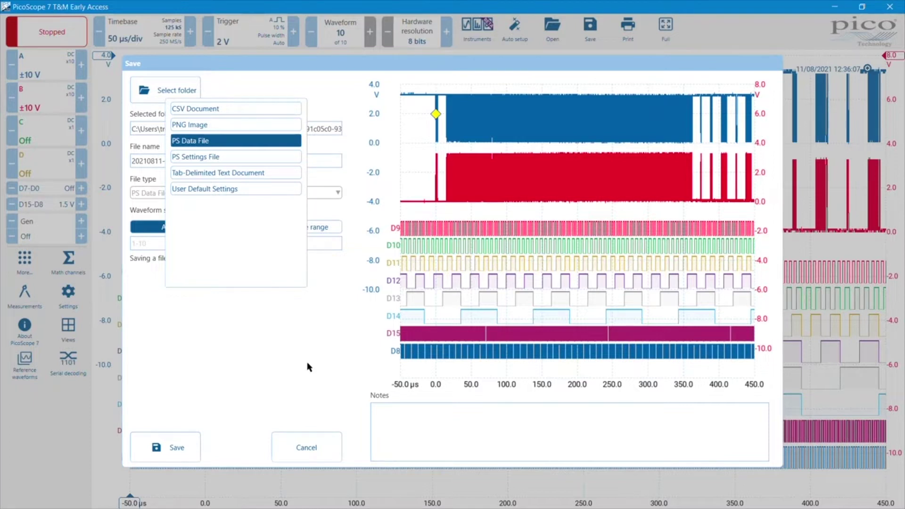
{"action": "left_click", "coordinate": [303, 455]}
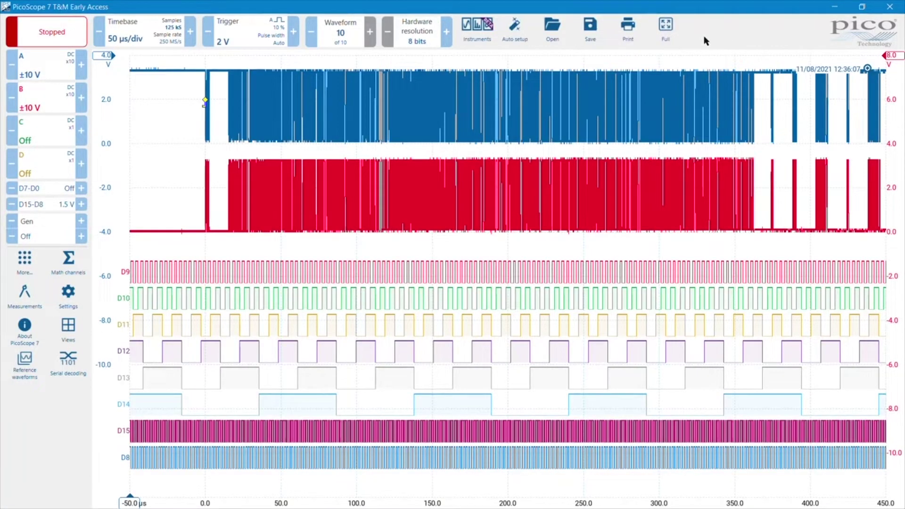
{"action": "left_click", "coordinate": [666, 28]}
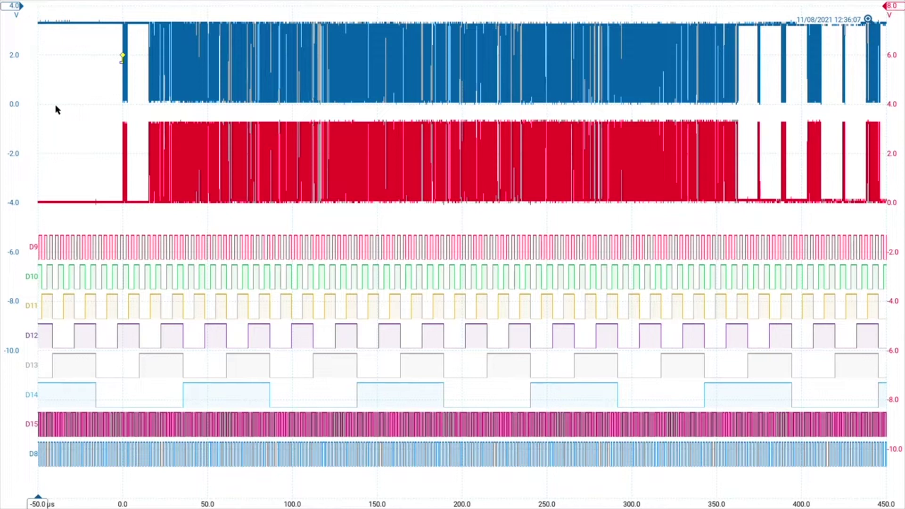
{"action": "key", "text": "Escape"}
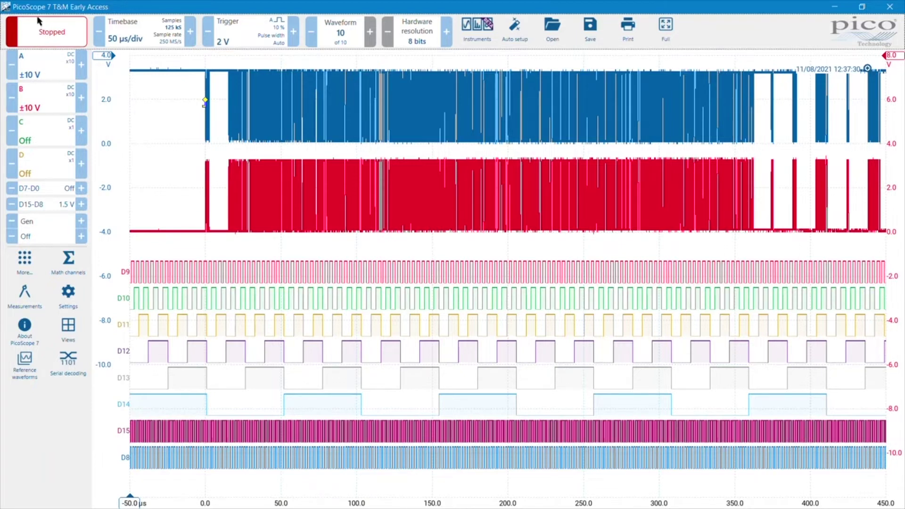
Step: Resume live capture and step channel A's range through ±5 V and ±20 V back to ±10 V
{"action": "left_click", "coordinate": [41, 32]}
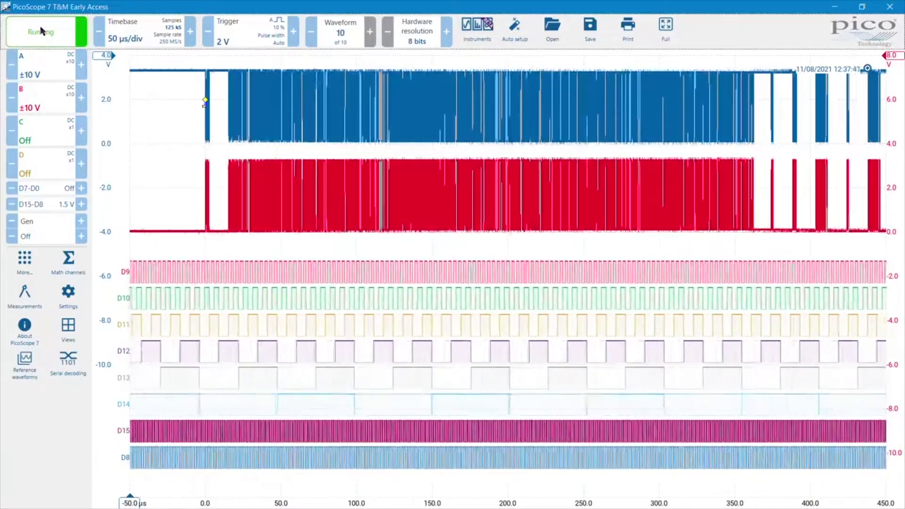
{"action": "left_click", "coordinate": [10, 69]}
{"action": "left_click", "coordinate": [80, 66]}
{"action": "left_click", "coordinate": [80, 66]}
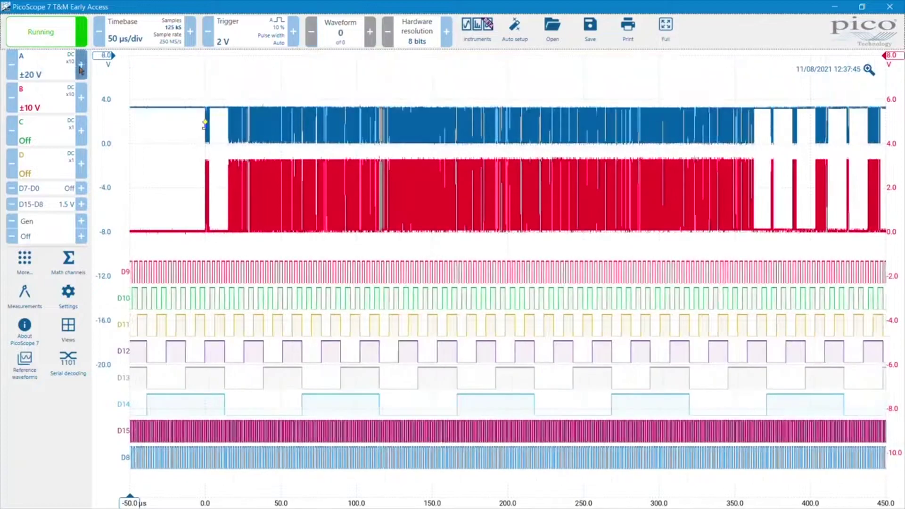
{"action": "left_click", "coordinate": [11, 66]}
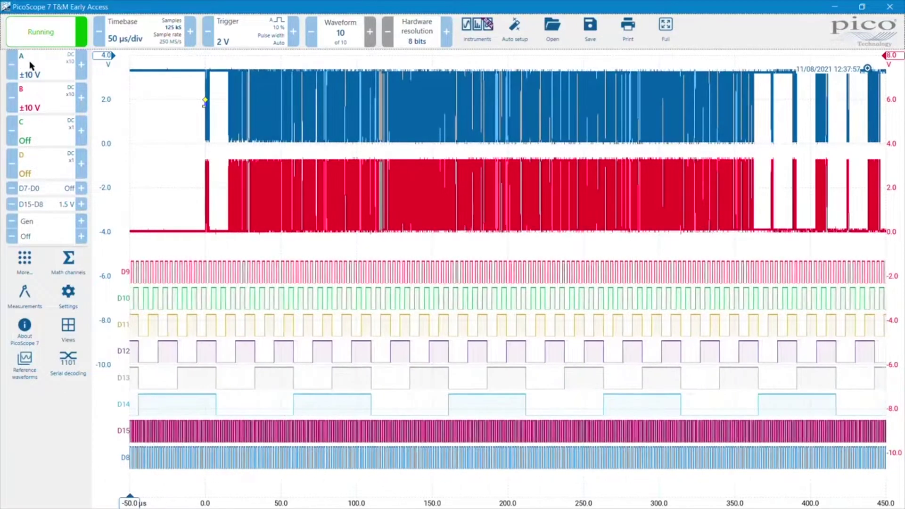
{"action": "left_click", "coordinate": [51, 69]}
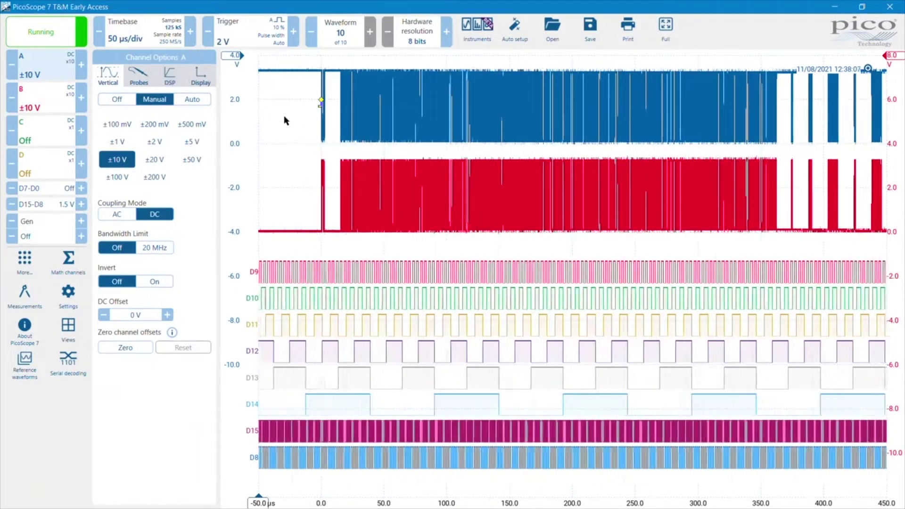
{"action": "left_click", "coordinate": [283, 115]}
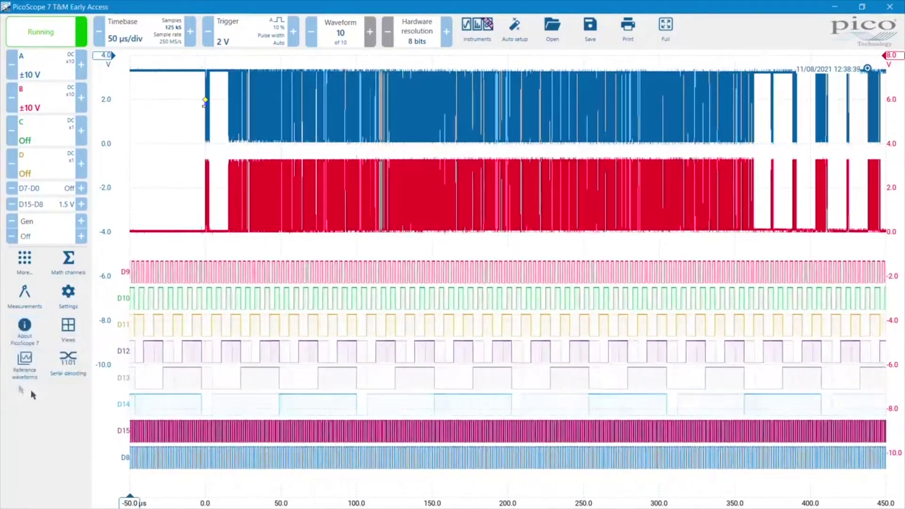
Step: In the More panel, star Send feedback, unstar About PicoScope 7 and Serial decoding, and reorder a tile
{"action": "left_click", "coordinate": [25, 263]}
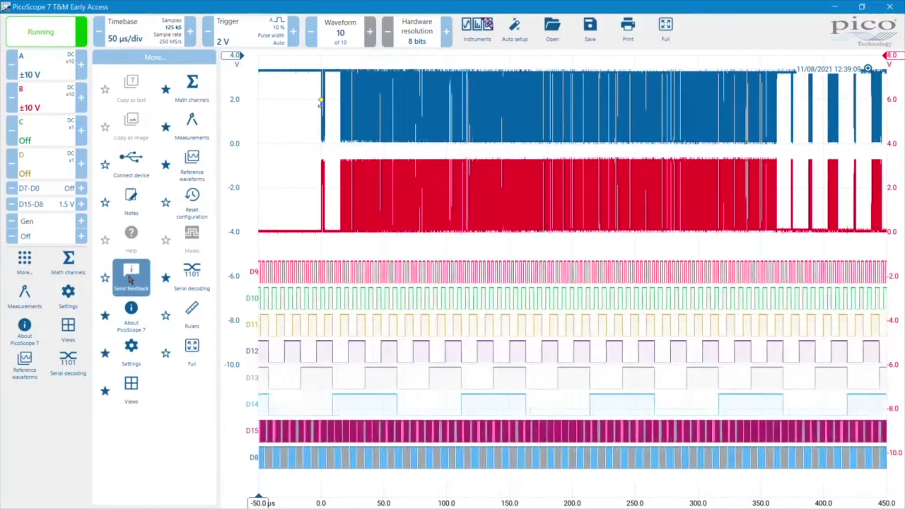
{"action": "left_click", "coordinate": [105, 278]}
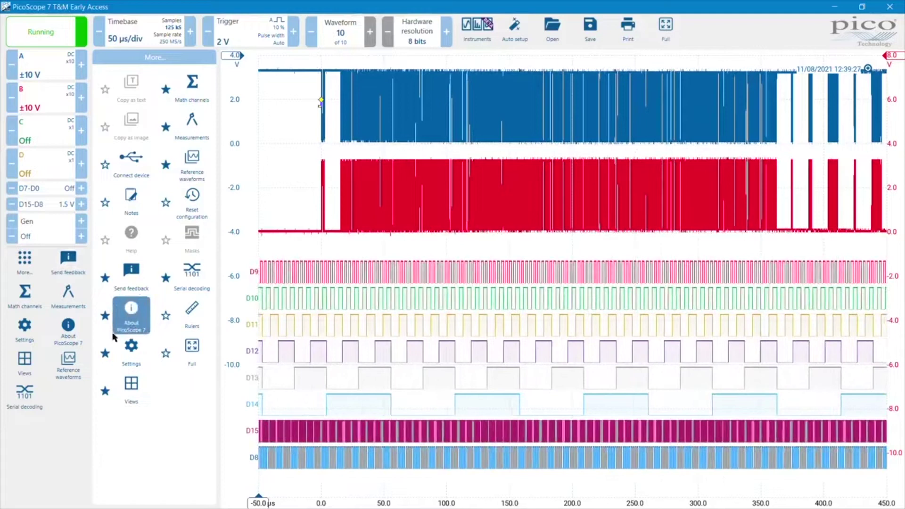
{"action": "left_click", "coordinate": [105, 315]}
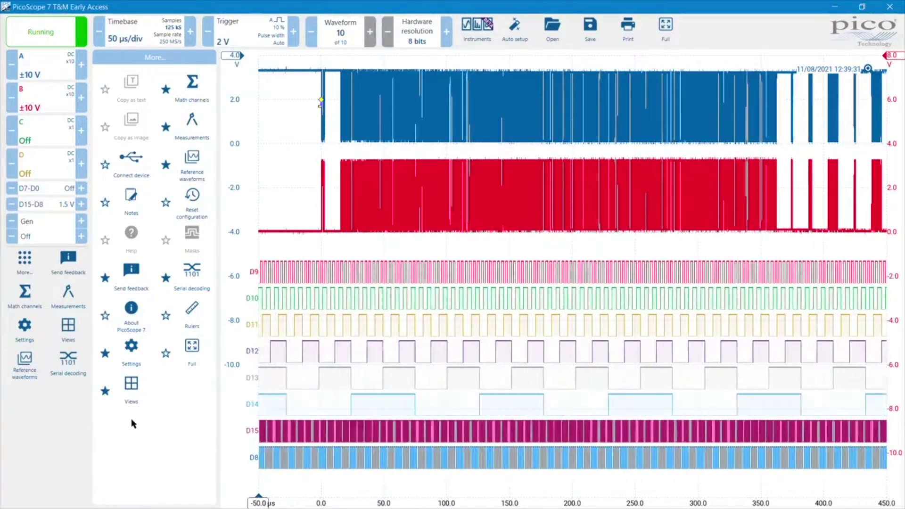
{"action": "left_click", "coordinate": [166, 279]}
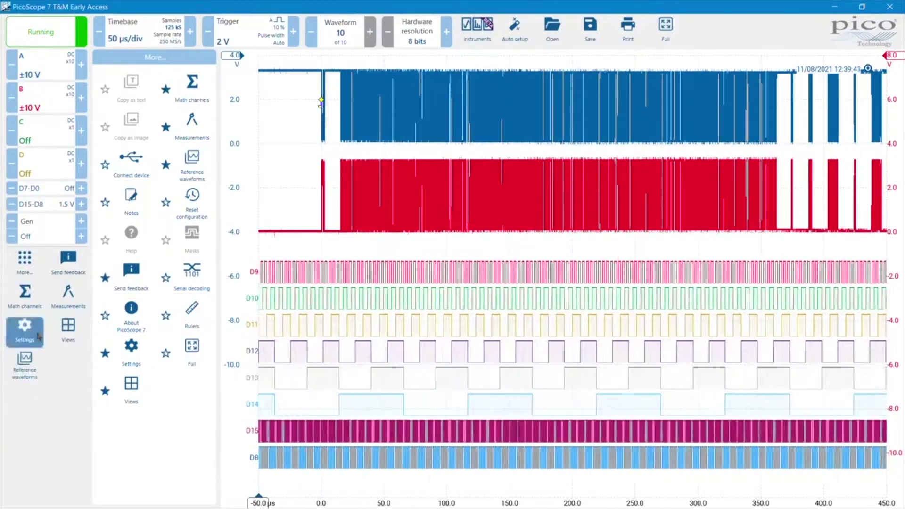
{"action": "left_click_drag", "start_coordinate": [25, 363], "coordinate": [25, 271]}
{"action": "left_click", "coordinate": [24, 269]}
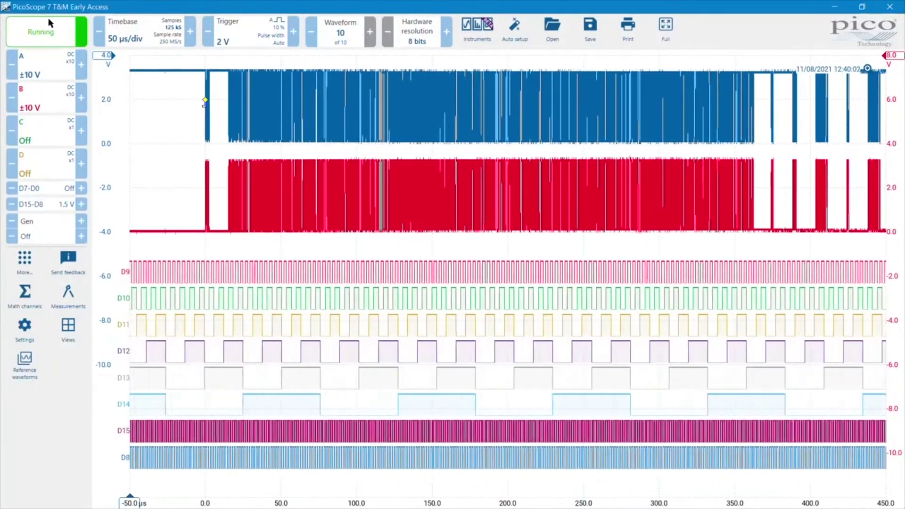
Step: Stop capture, zoom the red trace to x128 around 145–148.5 µs, and move the Zoom overview up
{"action": "left_click", "coordinate": [44, 34]}
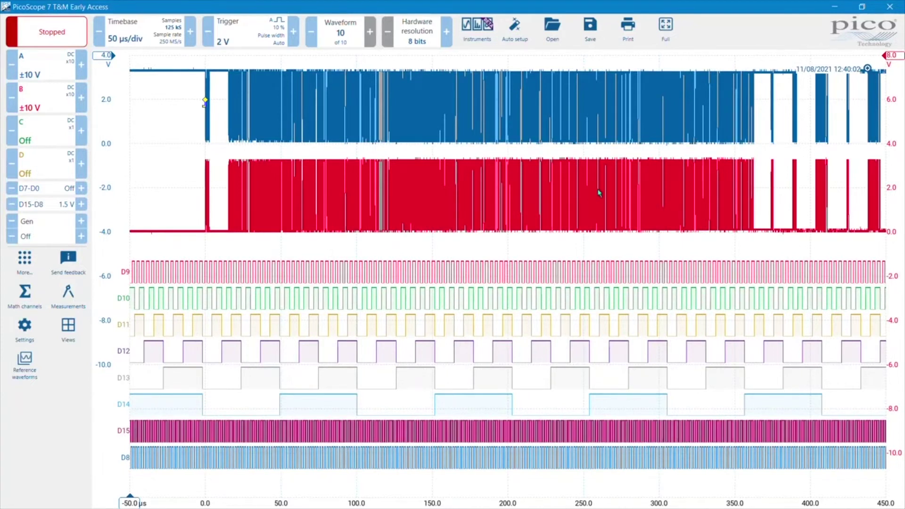
{"action": "left_click", "coordinate": [868, 69]}
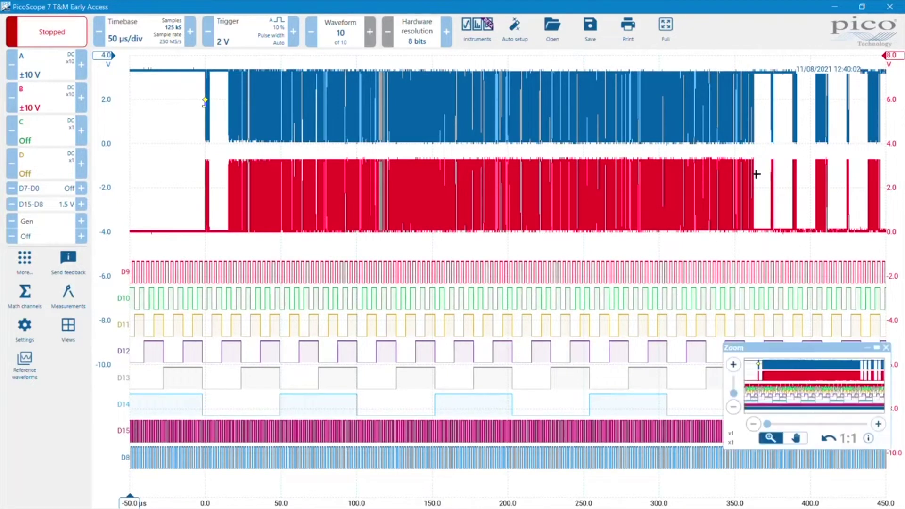
{"action": "left_click", "coordinate": [424, 188]}
{"action": "scroll", "coordinate": [425, 193], "scroll_direction": "up", "scroll_amount": 6}
{"action": "scroll", "coordinate": [441, 201], "scroll_direction": "up", "scroll_amount": 1}
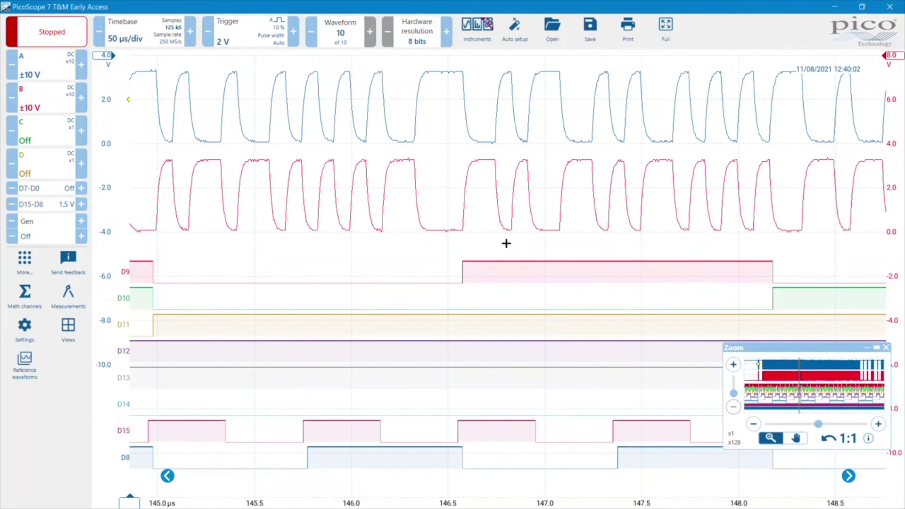
{"action": "left_click_drag", "start_coordinate": [791, 343], "coordinate": [765, 63]}
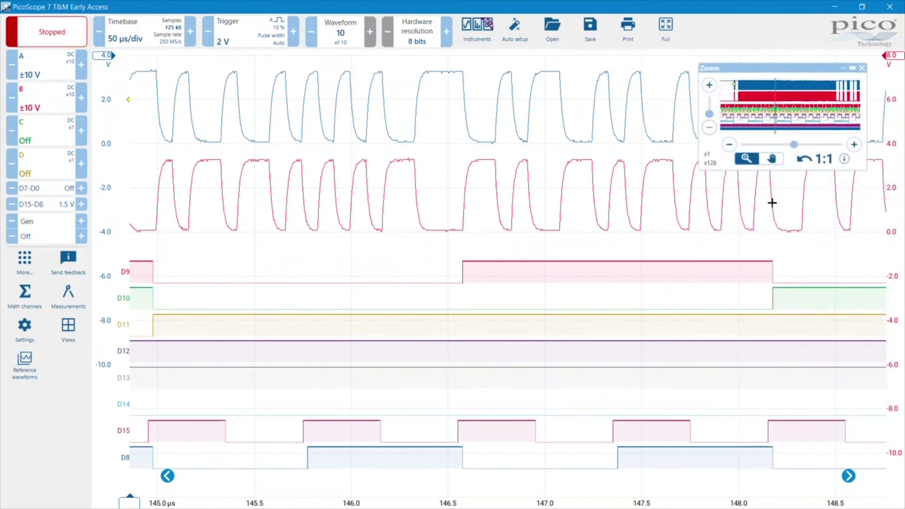